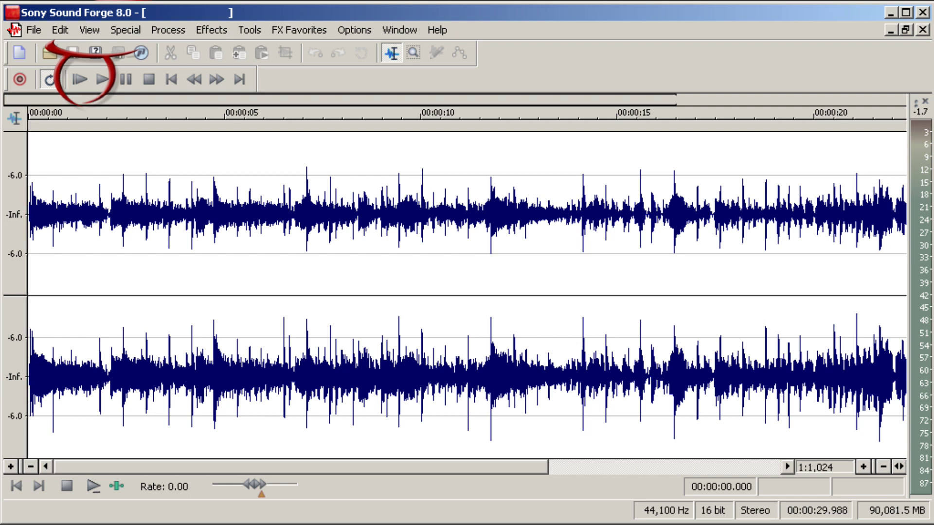
- Play the sample from the beginning to listen for where the loop should end
{"action": "left_click", "coordinate": [80, 79]}
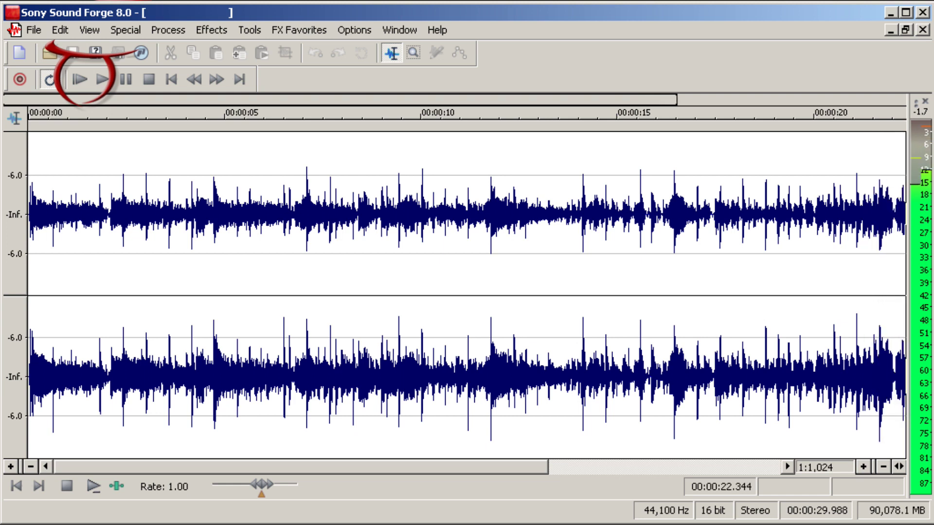
{"action": "key", "text": "space"}
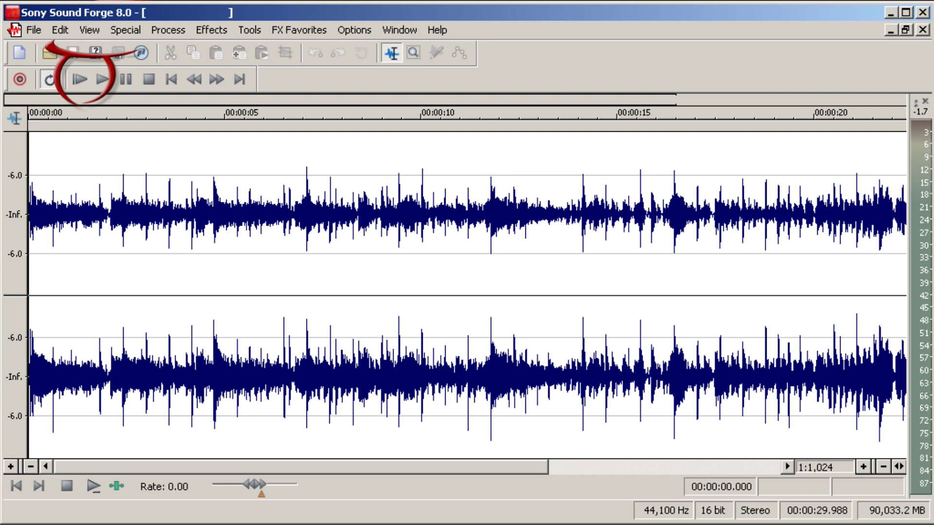
{"action": "key", "text": "space"}
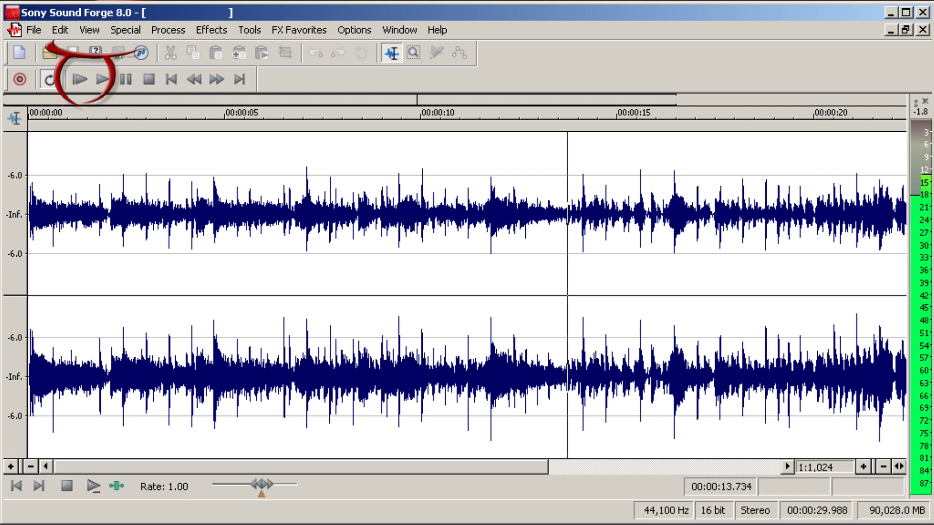
{"action": "key", "text": "space"}
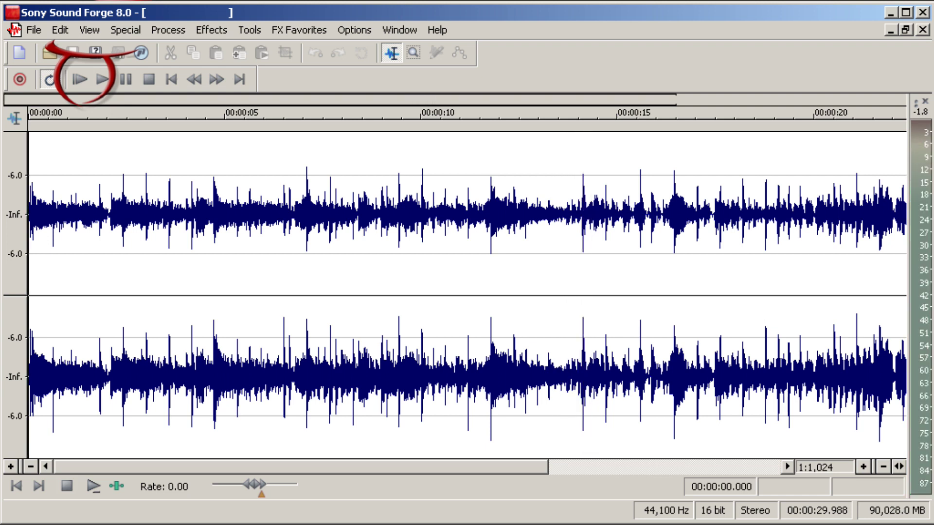
- Select the audio from the beginning to about 14.117 seconds and play the selection as a loop
{"action": "left_click", "coordinate": [582, 214]}
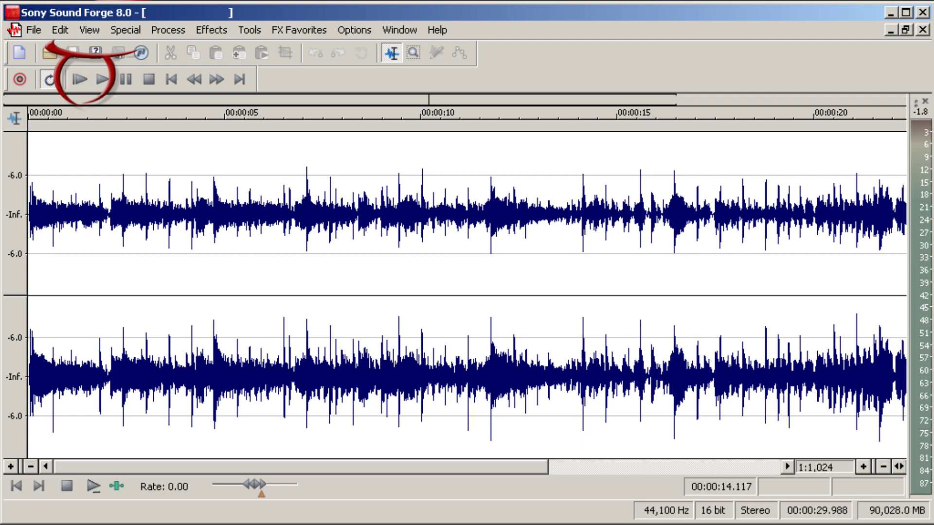
{"action": "left_click_drag", "start_coordinate": [583, 214], "coordinate": [28, 214]}
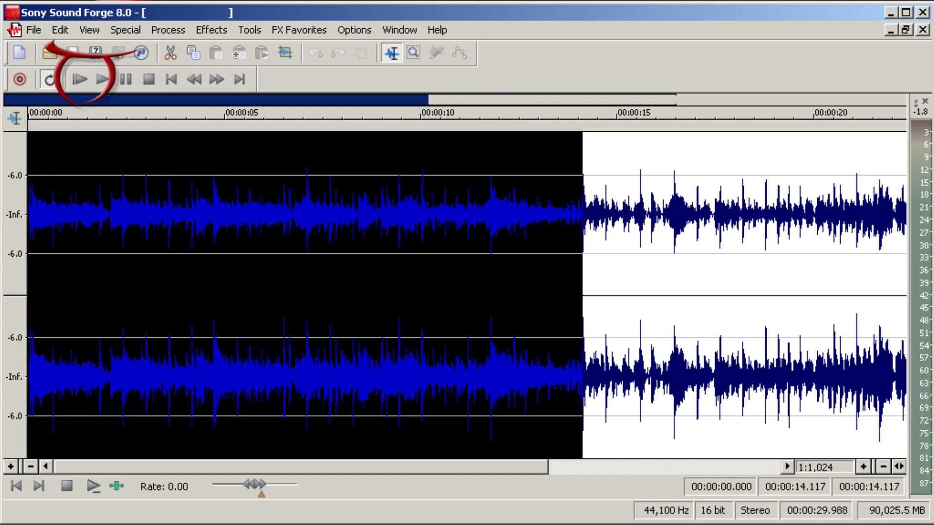
{"action": "key", "text": "space"}
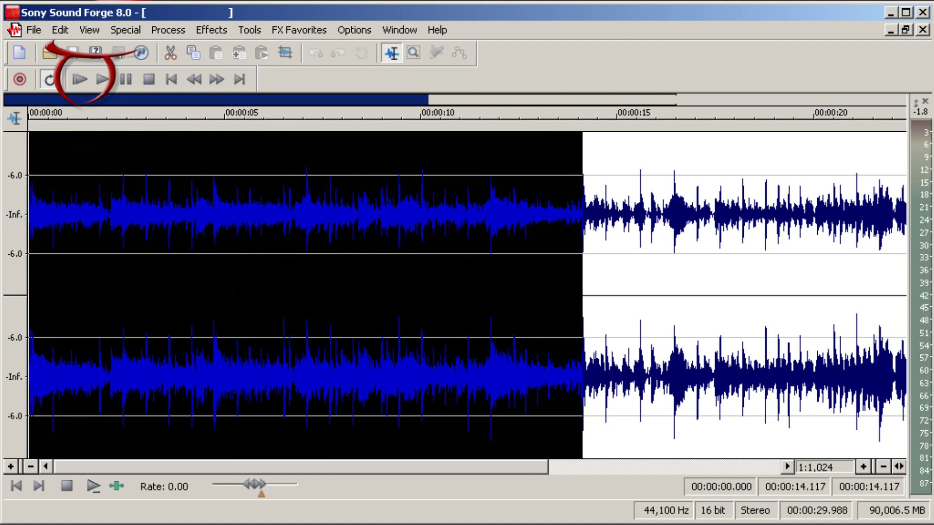
- Play the looped selection and shorten its end point to about 14.111 seconds at the drum hit
{"action": "key", "text": "Up"}
{"action": "key", "text": "Up"}
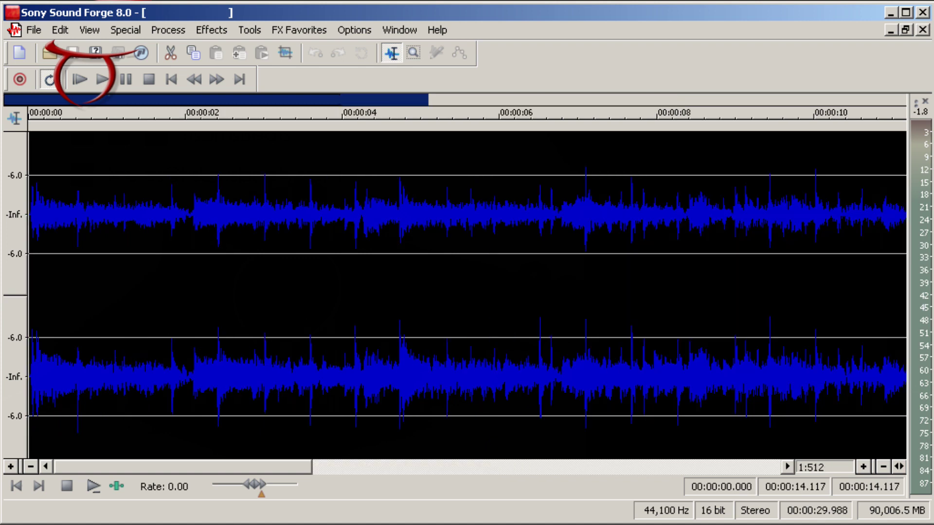
{"action": "key", "text": "Up"}
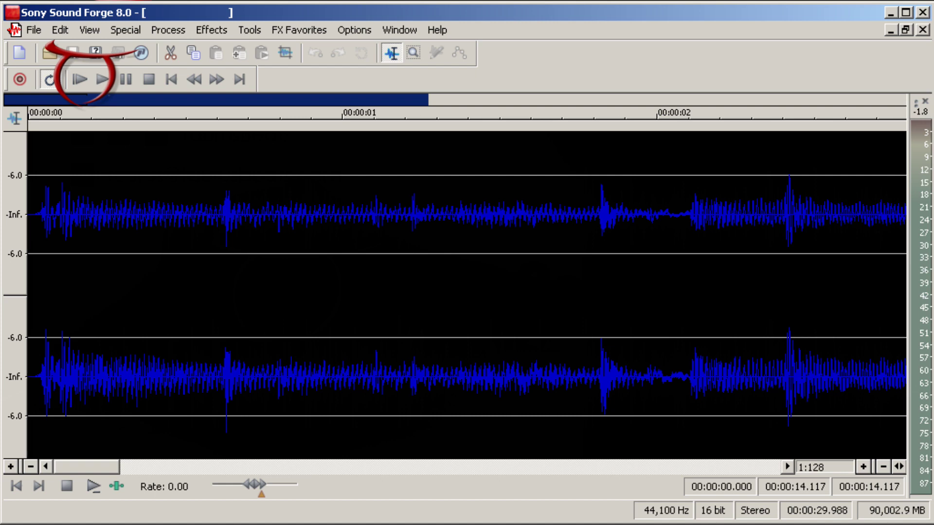
{"action": "key", "text": "space"}
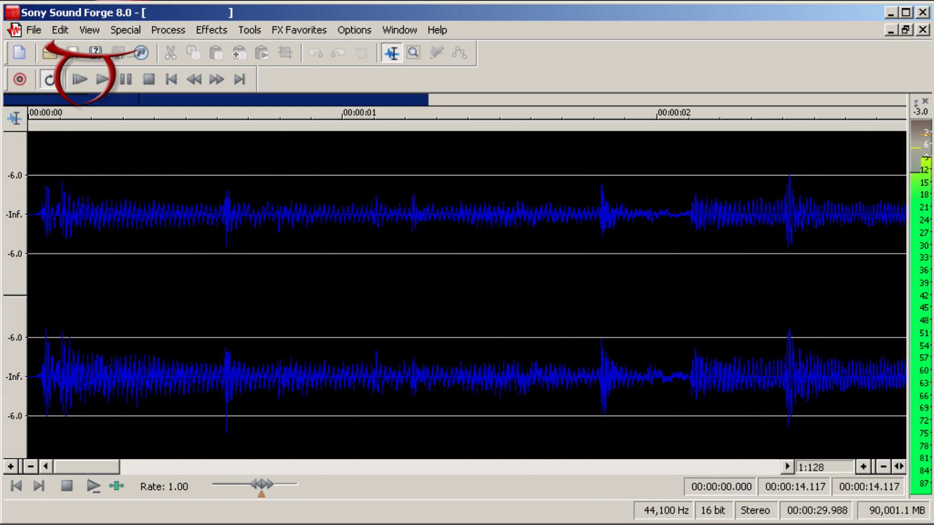
{"action": "key", "text": "Down"}
{"action": "key", "text": "Down"}
{"action": "key", "text": "Down"}
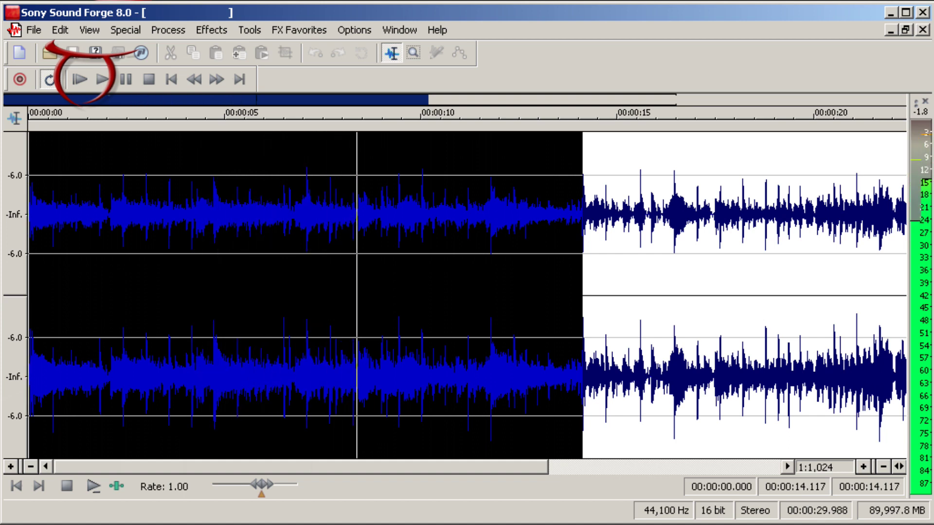
{"action": "key", "text": "Up"}
{"action": "key", "text": "Up"}
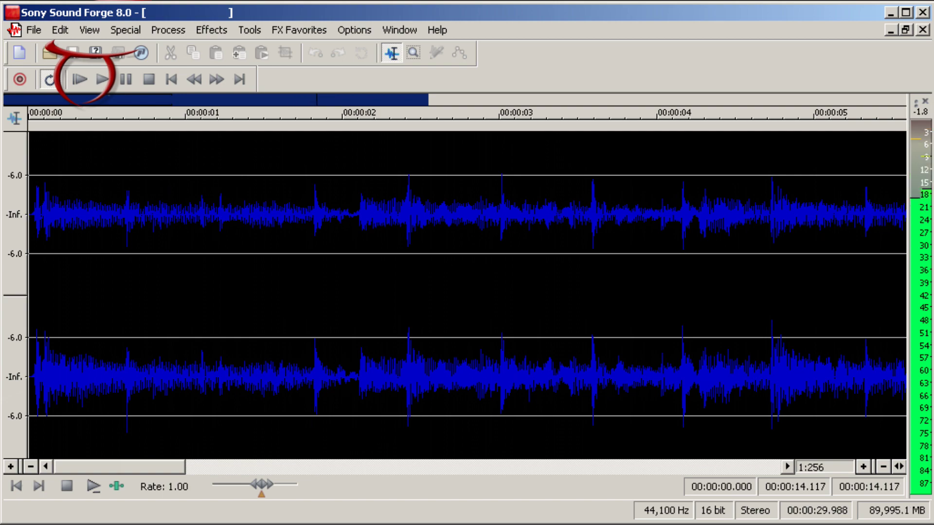
{"action": "left_click_drag", "start_coordinate": [119, 467], "coordinate": [392, 467]}
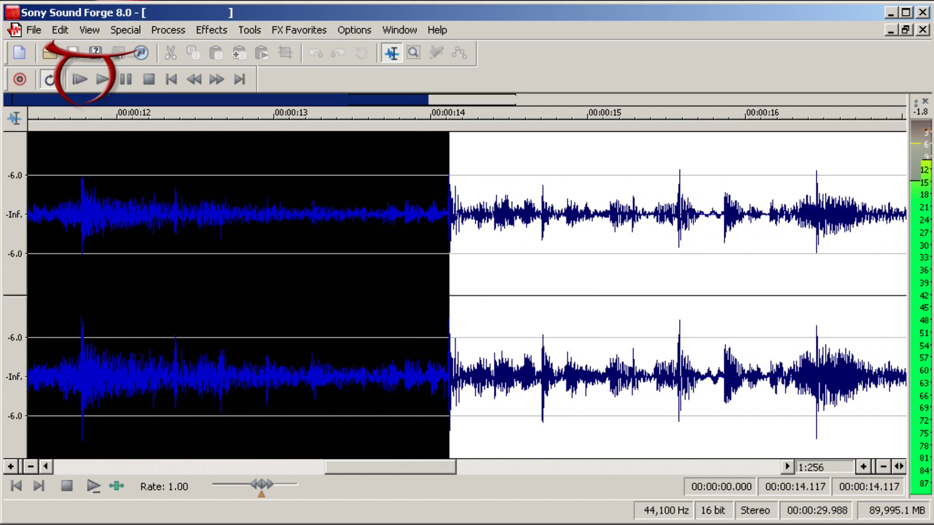
{"action": "mouse_move", "coordinate": [449, 294]}
{"action": "left_mouse_down"}
{"action": "mouse_move", "coordinate": [436, 295]}
{"action": "mouse_move", "coordinate": [449, 294]}
{"action": "left_mouse_up"}
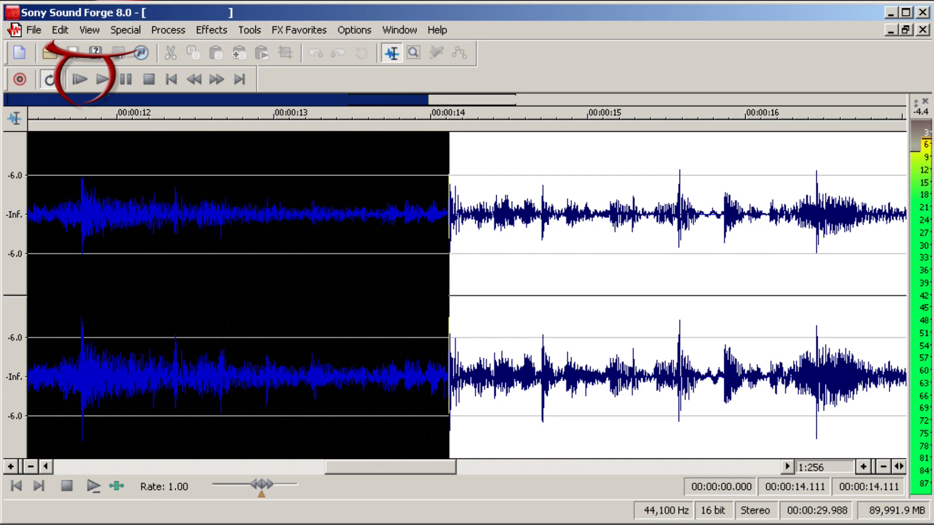
- Move the start of the looped selection to about 0.034 seconds, just before the first hit, and stop playback
{"action": "left_click_drag", "start_coordinate": [390, 467], "coordinate": [120, 467]}
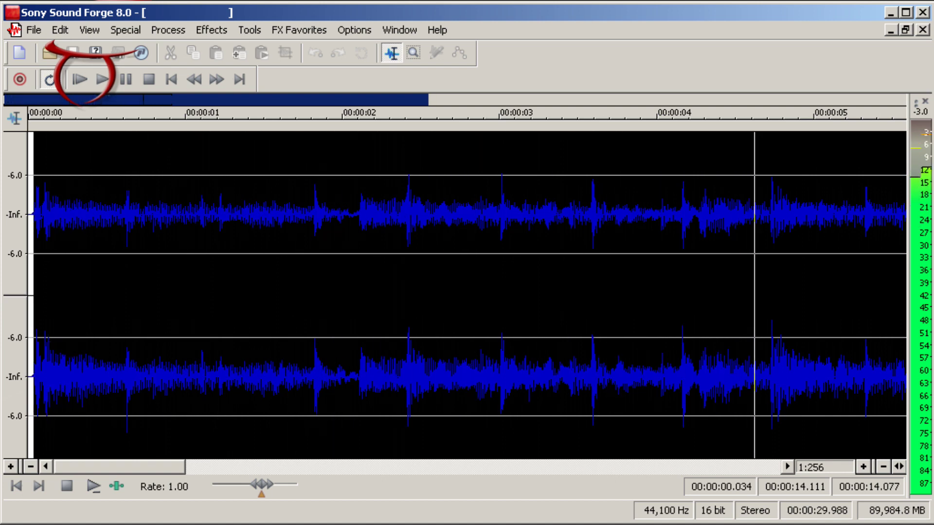
{"action": "key", "text": "Up"}
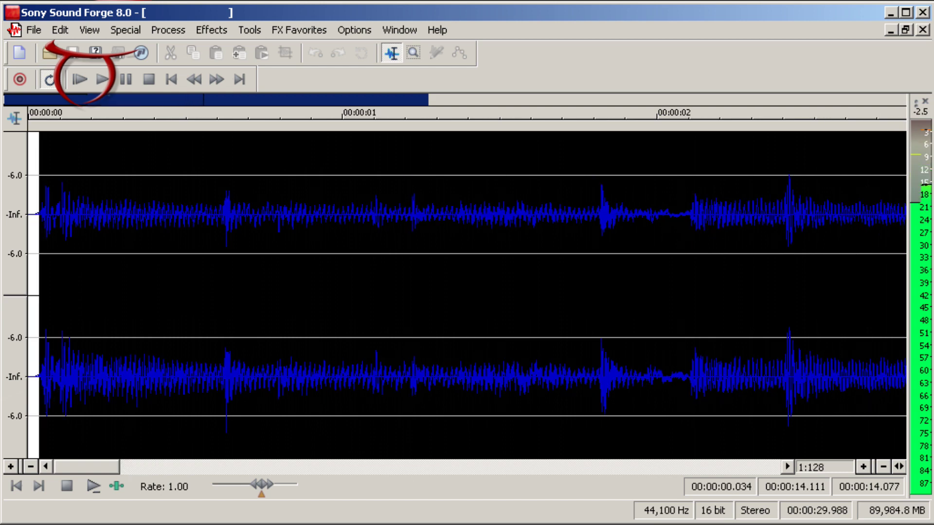
{"action": "key", "text": "Down"}
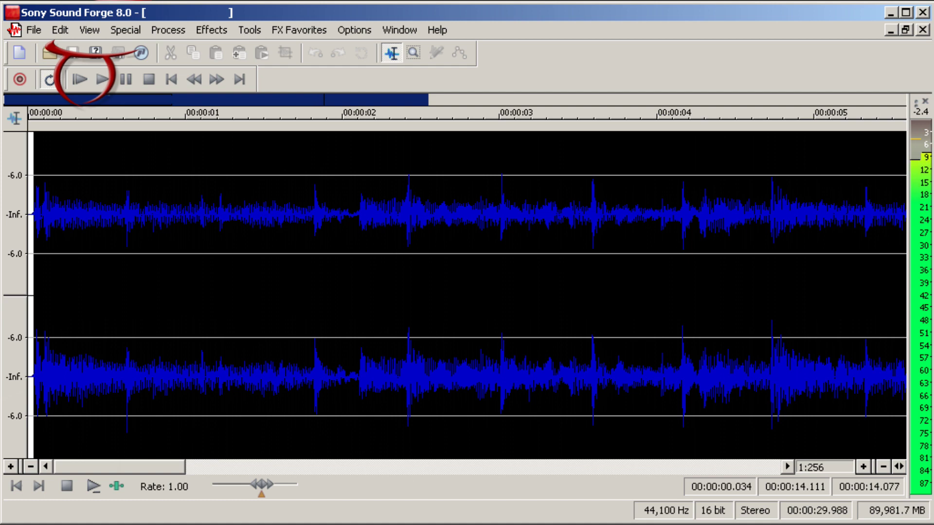
{"action": "key", "text": "space"}
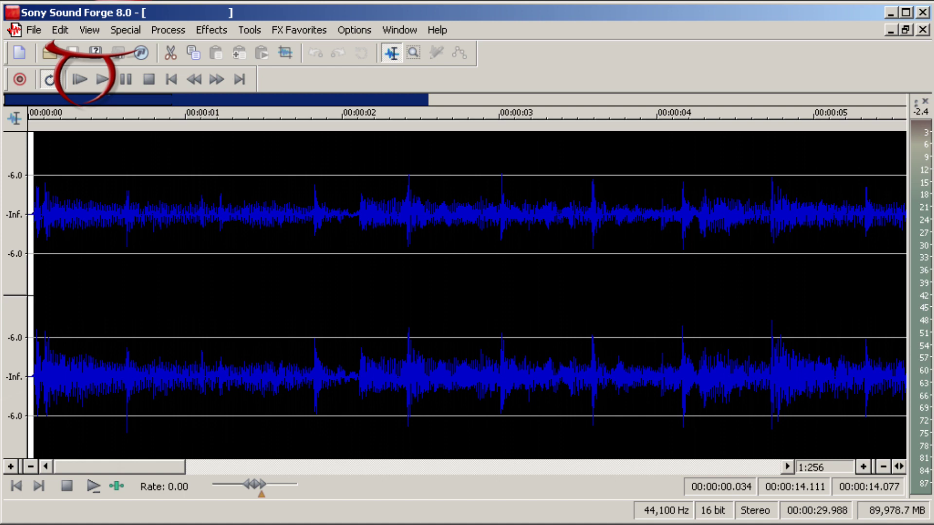
- Audition the start of the selection with repeated short playbacks
{"action": "key", "text": "space"}
{"action": "key", "text": "space"}
{"action": "key", "text": "space"}
{"action": "key", "text": "space"}
{"action": "key", "text": "space"}
{"action": "key", "text": "space"}
{"action": "key", "text": "space"}
{"action": "key", "text": "space"}
{"action": "key", "text": "space"}
{"action": "key", "text": "space"}
{"action": "key", "text": "space"}
{"action": "key", "text": "space"}
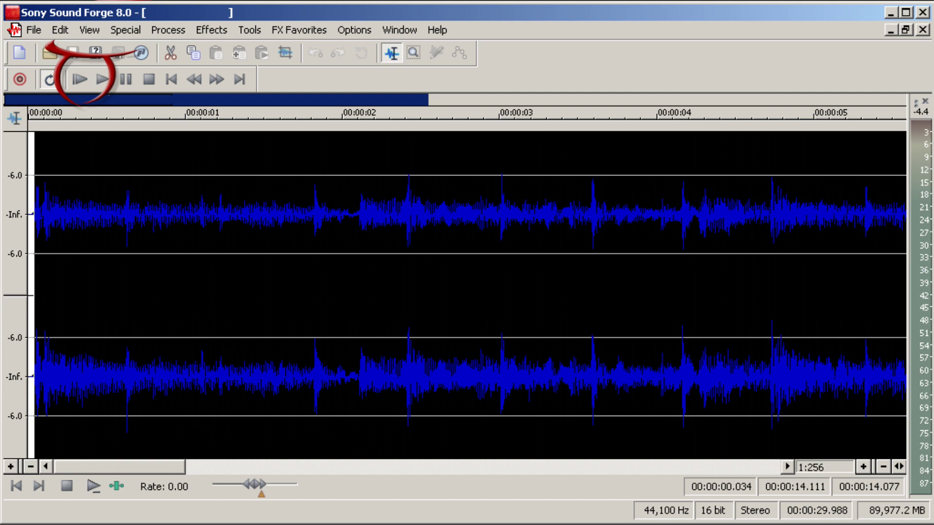
{"action": "key", "text": "space"}
{"action": "key", "text": "space"}
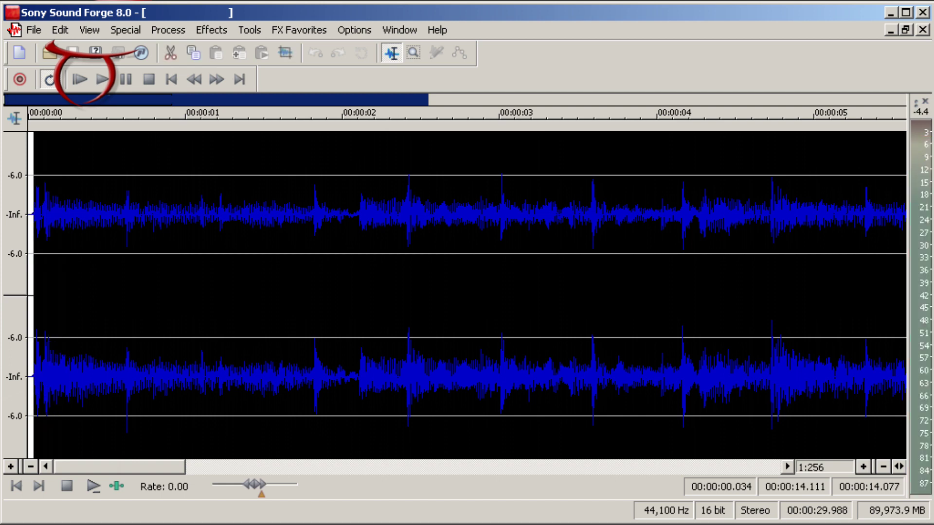
- Fine-tune the selection's start point to 0.039 seconds, just ahead of the first hit in the waveform
{"action": "key", "text": "Up"}
{"action": "key", "text": "Up"}
{"action": "key", "text": "Up"}
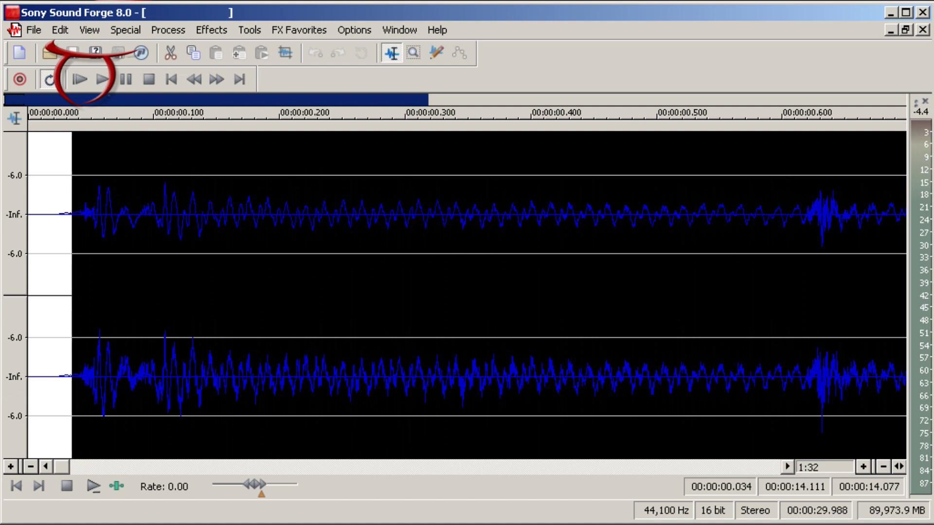
{"action": "key", "text": "shift+Left"}
{"action": "key", "text": "shift+Left"}
{"action": "key", "text": "shift+Left"}
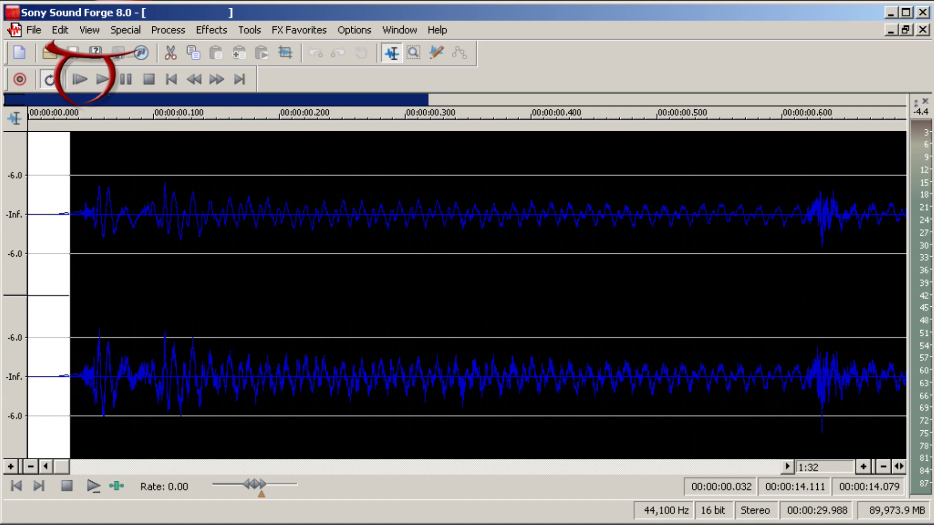
{"action": "key", "text": "shift+Right"}
{"action": "key", "text": "shift+Right"}
{"action": "key", "text": "shift+Right"}
{"action": "key", "text": "shift+Right"}
{"action": "key", "text": "shift+Right"}
{"action": "key", "text": "shift+Right"}
{"action": "key", "text": "shift+Right"}
{"action": "key", "text": "shift+Right"}
{"action": "key", "text": "shift+Right"}
{"action": "key", "text": "shift+Right"}
{"action": "key", "text": "shift+Right"}
{"action": "key", "text": "shift+Right"}
{"action": "key", "text": "shift+Right"}
{"action": "key", "text": "shift+Right"}
{"action": "key", "text": "shift+Right"}
{"action": "key", "text": "shift+Right"}
{"action": "key", "text": "shift+Right"}
{"action": "key", "text": "shift+Right"}
{"action": "key", "text": "shift+Right"}
{"action": "key", "text": "shift+Right"}
{"action": "key", "text": "shift+Right"}
{"action": "key", "text": "shift+Right"}
{"action": "key", "text": "shift+Right"}
{"action": "key", "text": "shift+Right"}
{"action": "key", "text": "shift+Right"}
{"action": "key", "text": "shift+Right"}
{"action": "key", "text": "shift+Right"}
{"action": "key", "text": "shift+Right"}
{"action": "key", "text": "shift+Right"}
{"action": "key", "text": "shift+Right"}
{"action": "key", "text": "shift+Left"}
{"action": "key", "text": "shift+Left"}
{"action": "key", "text": "shift+Left"}
{"action": "key", "text": "shift+Left"}
{"action": "key", "text": "shift+Left"}
{"action": "key", "text": "shift+Left"}
{"action": "key", "text": "shift+Left"}
{"action": "key", "text": "shift+Left"}
{"action": "key", "text": "shift+Left"}
{"action": "key", "text": "shift+Left"}
{"action": "key", "text": "shift+Left"}
{"action": "key", "text": "shift+Left"}
{"action": "key", "text": "shift+Left"}
{"action": "key", "text": "shift+Left"}
{"action": "key", "text": "shift+Left"}
{"action": "key", "text": "shift+Left"}
{"action": "key", "text": "shift+Left"}
{"action": "key", "text": "shift+Left"}
{"action": "key", "text": "shift+Left"}
{"action": "key", "text": "shift+Left"}
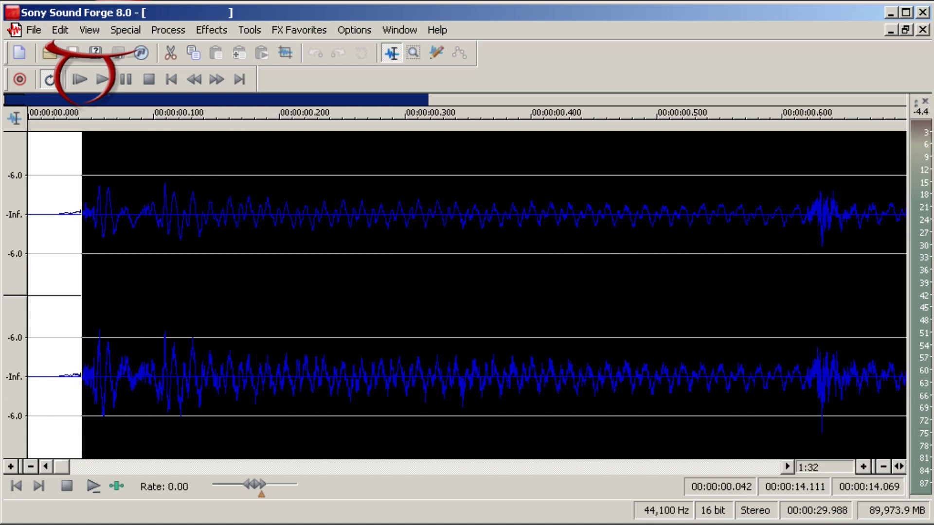
{"action": "key", "text": "shift+Left"}
{"action": "key", "text": "shift+Left"}
{"action": "key", "text": "shift+Left"}
{"action": "key", "text": "shift+Right"}
{"action": "key", "text": "shift+Right"}
{"action": "key", "text": "shift+Right"}
{"action": "key", "text": "shift+Right"}
{"action": "key", "text": "shift+Right"}
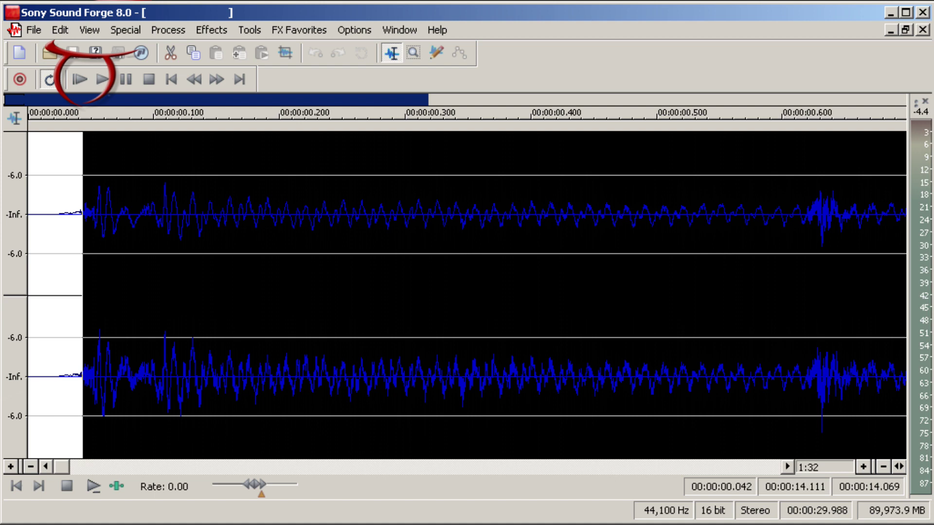
{"action": "key", "text": "shift+Left"}
{"action": "key", "text": "shift+Left"}
{"action": "key", "text": "shift+Left"}
{"action": "key", "text": "shift+Left"}
{"action": "key", "text": "shift+Right"}
{"action": "key", "text": "shift+Left"}
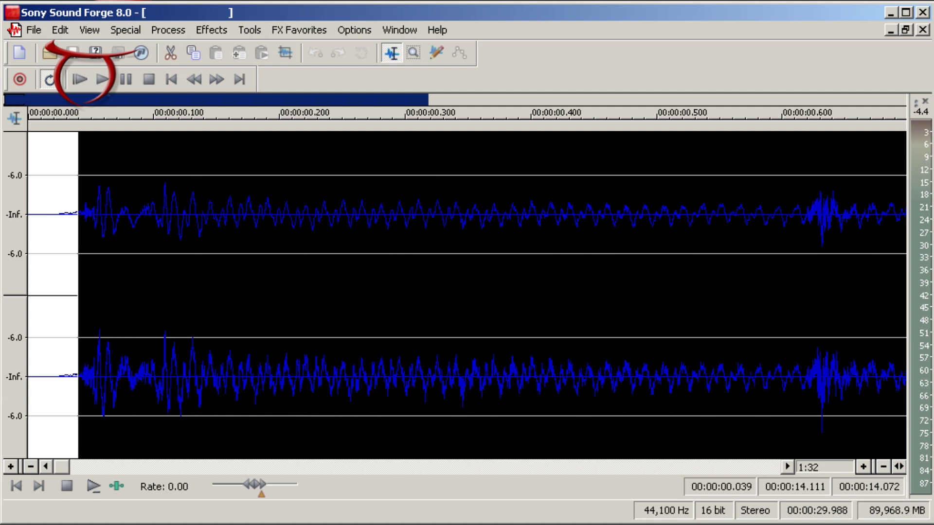
- Examine the waveform closely around the selection's start point
{"action": "key", "text": "Up"}
{"action": "key", "text": "Up"}
{"action": "key", "text": "Up"}
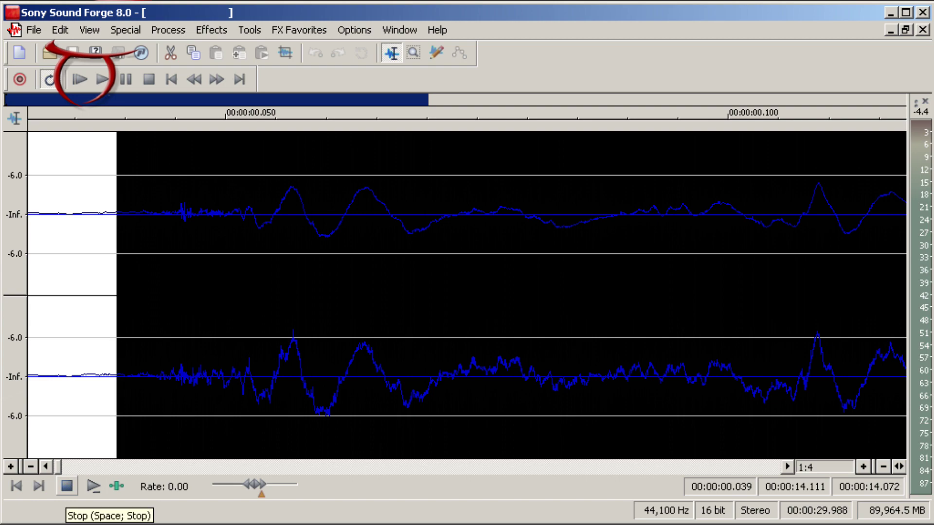
{"action": "key", "text": "Down"}
{"action": "key", "text": "Down"}
{"action": "key", "text": "Down"}
{"action": "key", "text": "Down"}
{"action": "key", "text": "Down"}
{"action": "key", "text": "Down"}
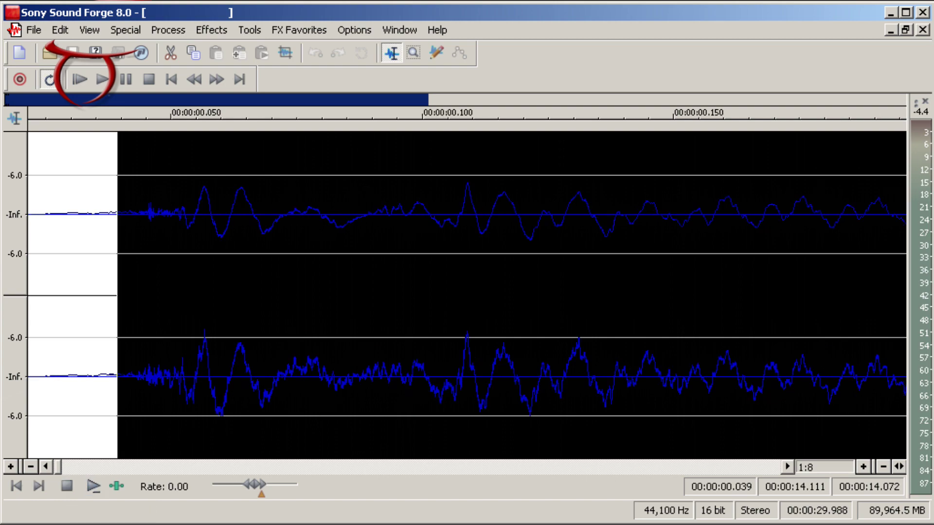
{"action": "key", "text": "Down"}
{"action": "key", "text": "Down"}
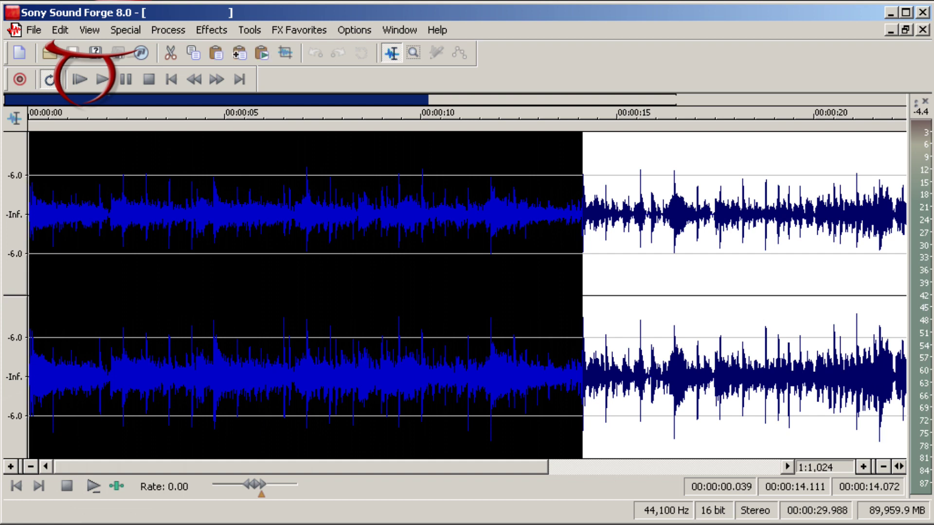
- Paste the copied selection into a new 44,100 Hz, 16-bit stereo file and play it back as a loop
{"action": "key", "text": "ctrl+n"}
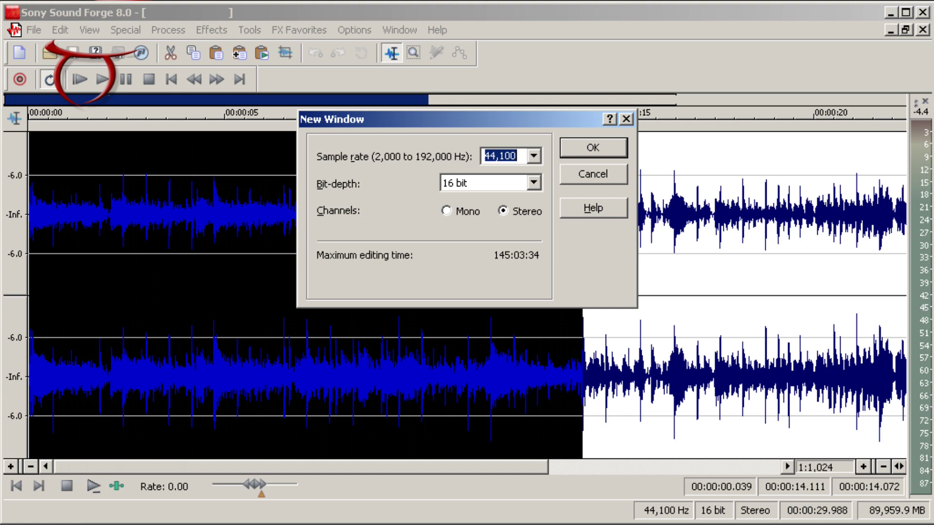
{"action": "key", "text": "Return"}
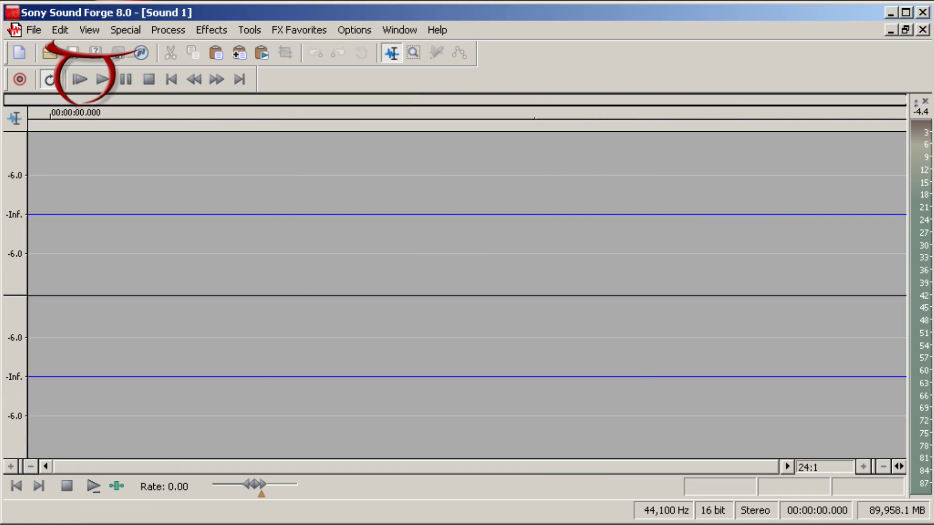
{"action": "key", "text": "ctrl+v"}
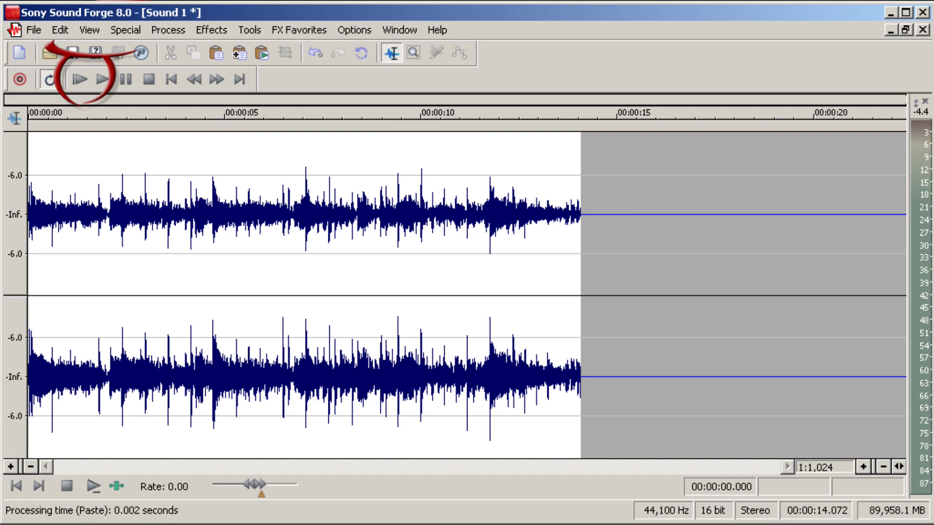
{"action": "key", "text": "space"}
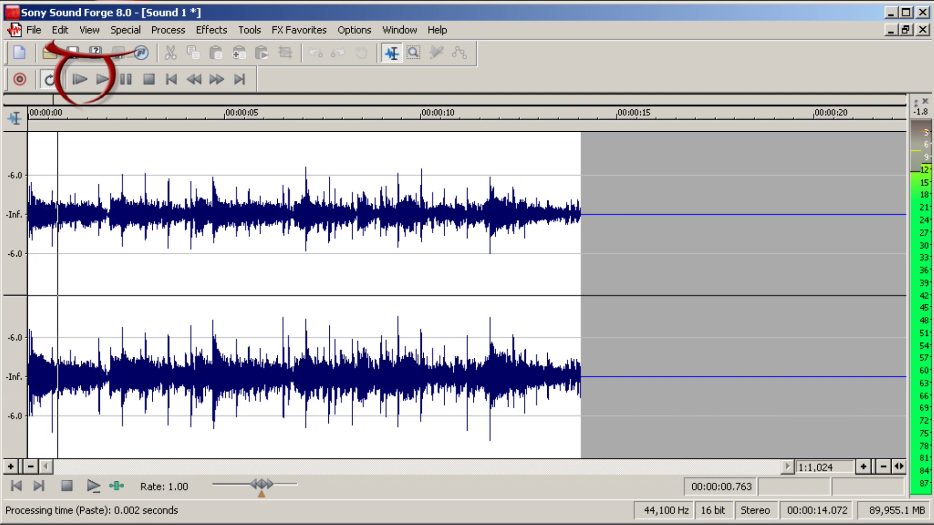
{"action": "key", "text": "space"}
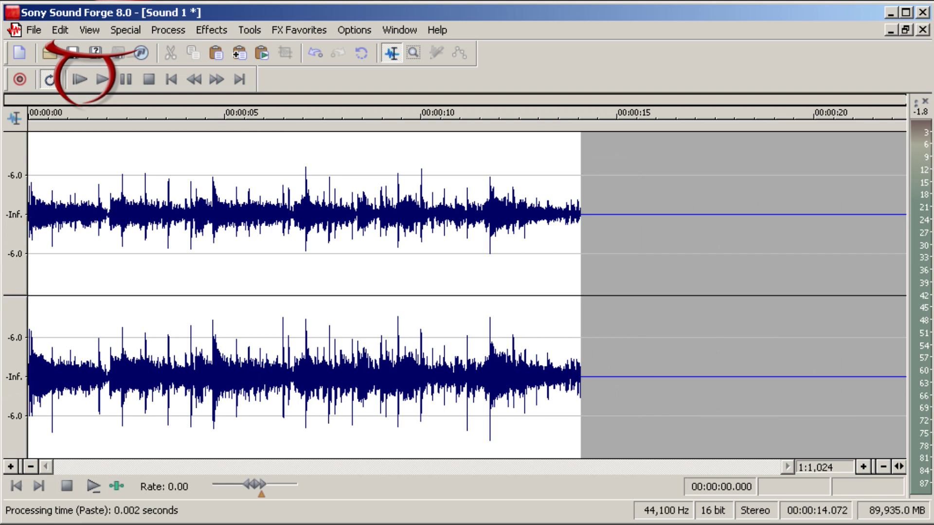
- Save the new loop file as al.wav in the SAMPLES folder, in Wave (Microsoft) format with the default template
{"action": "key", "text": "alt+f"}
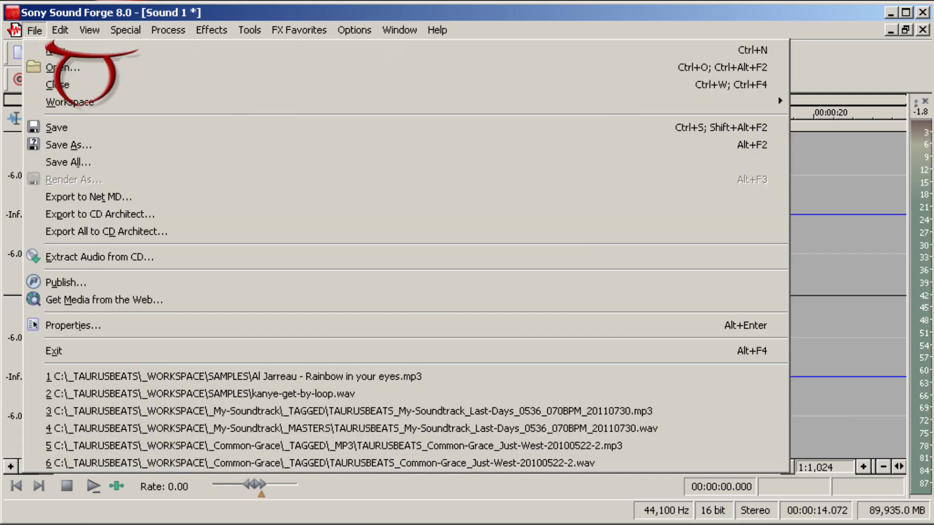
{"action": "key", "text": "Return"}
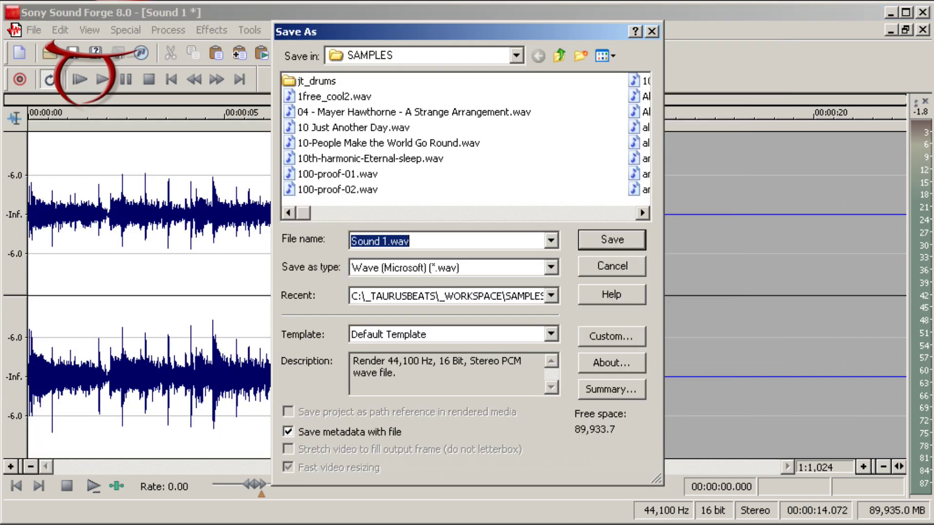
{"action": "key", "text": "shift+Left"}
{"action": "key", "text": "shift+Left"}
{"action": "key", "text": "shift+Left"}
{"action": "key", "text": "shift+Left"}
{"action": "type", "text": "a"}
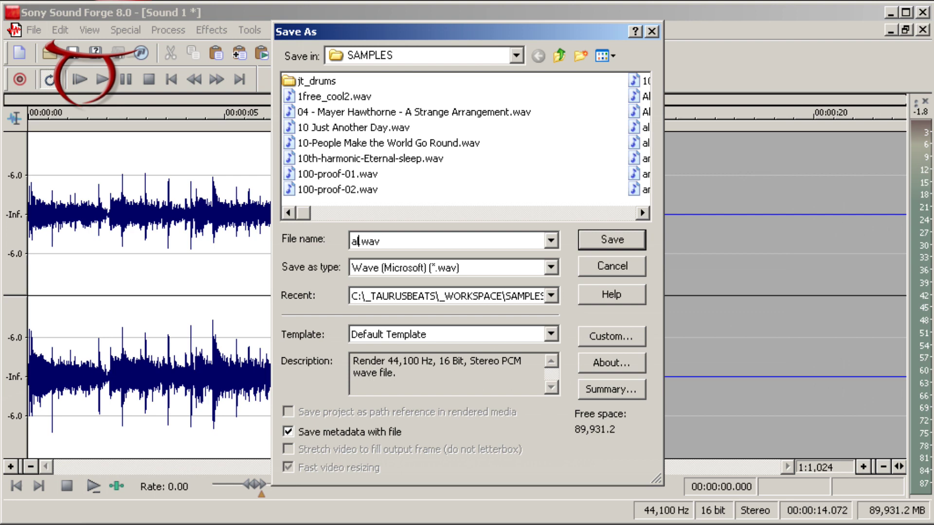
{"action": "key", "text": "Return"}
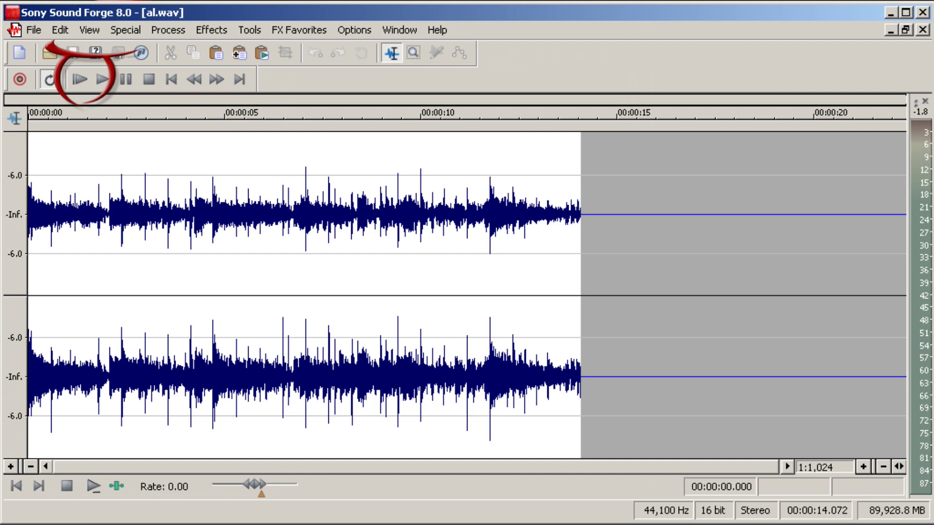
- Select the entire loop and open the Graphic Dynamics effect for it
{"action": "key", "text": "ctrl+a"}
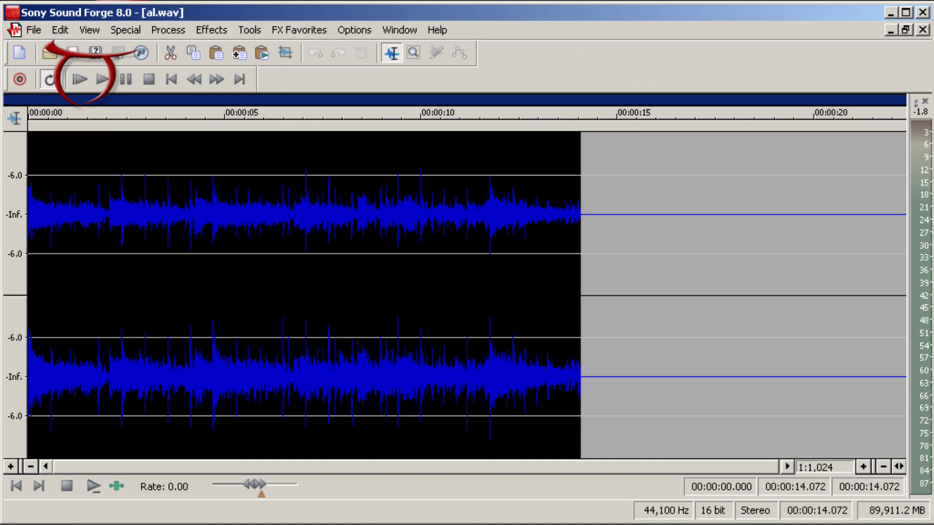
{"action": "key", "text": "alt+p"}
{"action": "key", "text": "Right"}
{"action": "key", "text": "Down"}
{"action": "key", "text": "Down"}
{"action": "key", "text": "Down"}
{"action": "key", "text": "Down"}
{"action": "key", "text": "Down"}
{"action": "key", "text": "Right"}
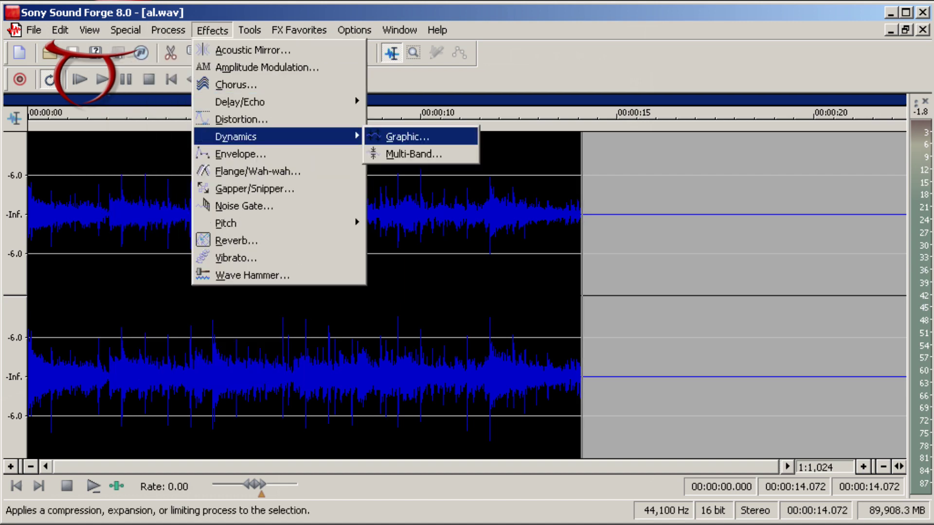
{"action": "key", "text": "Return"}
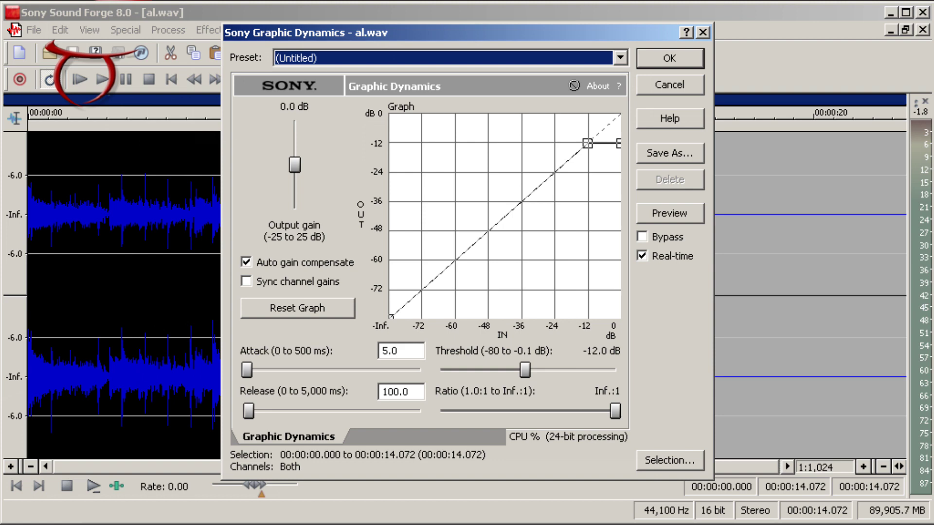
- Apply Graphic Dynamics with a -6.0 dB threshold, 0.0 ms attack and 183.2 ms release
{"action": "left_click", "coordinate": [669, 59]}
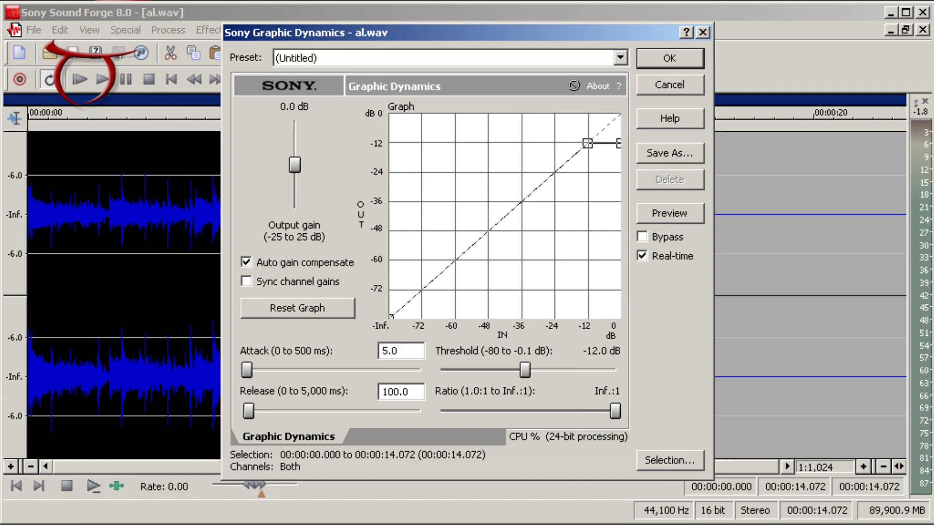
{"action": "mouse_move", "coordinate": [524, 370]}
{"action": "left_mouse_down"}
{"action": "mouse_move", "coordinate": [553, 370]}
{"action": "mouse_move", "coordinate": [542, 370]}
{"action": "left_mouse_up"}
{"action": "left_click_drag", "start_coordinate": [248, 411], "coordinate": [243, 412]}
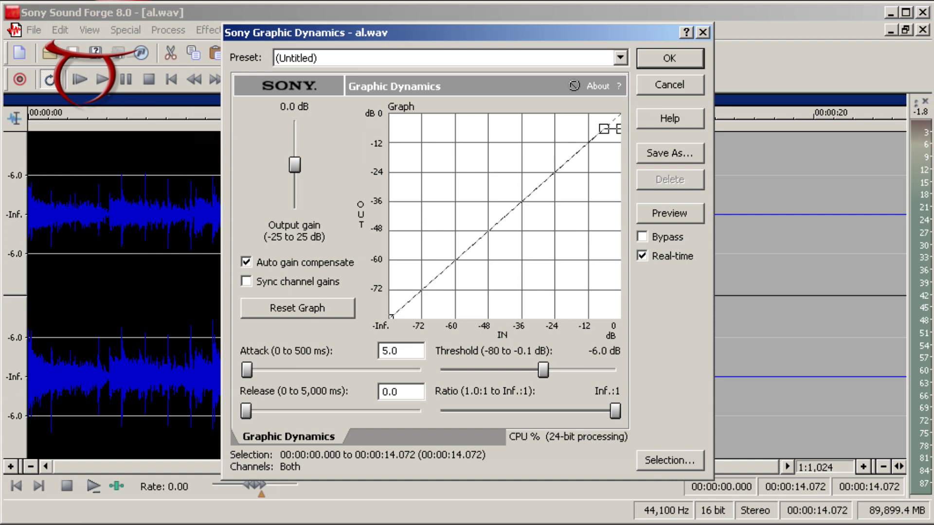
{"action": "left_click_drag", "start_coordinate": [247, 370], "coordinate": [244, 370]}
{"action": "left_click_drag", "start_coordinate": [245, 411], "coordinate": [251, 411]}
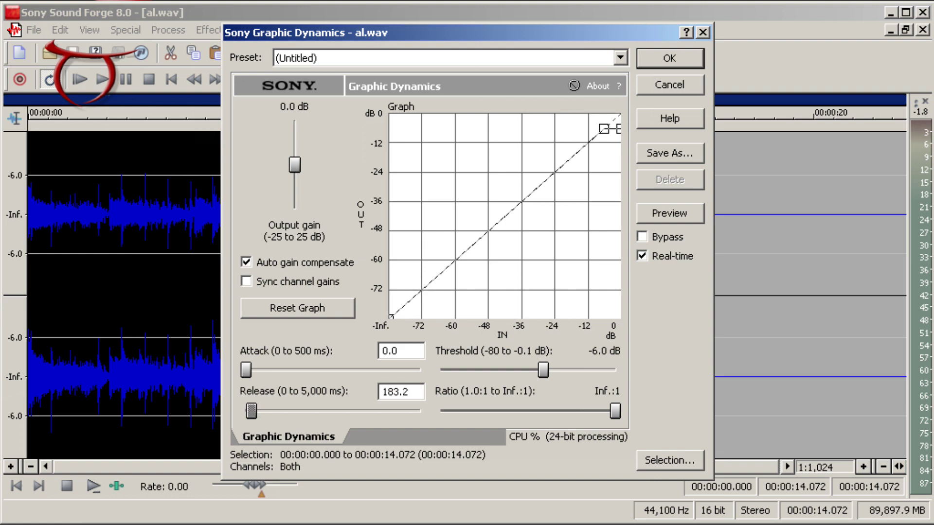
{"action": "key", "text": "Return"}
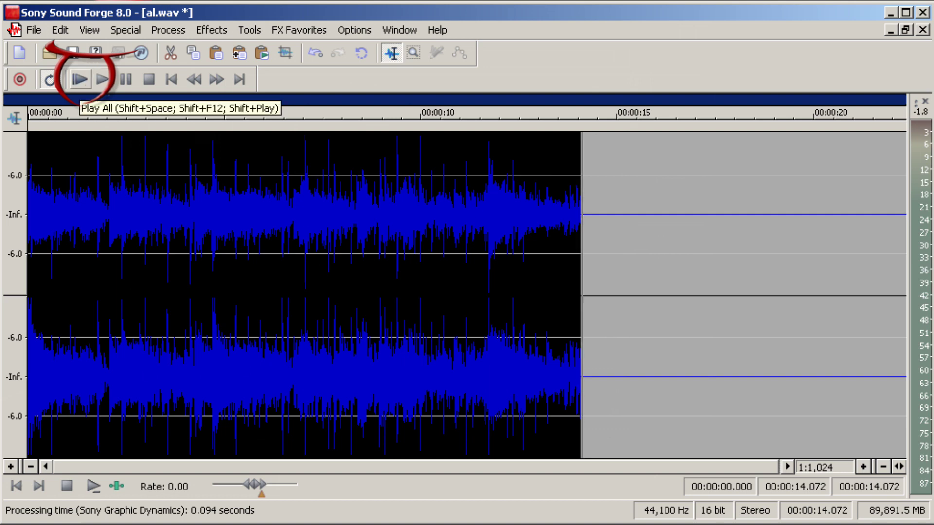
- Play the compressed loop to check how it sounds, stop playback and save the changes to al.wav
{"action": "left_click", "coordinate": [79, 80]}
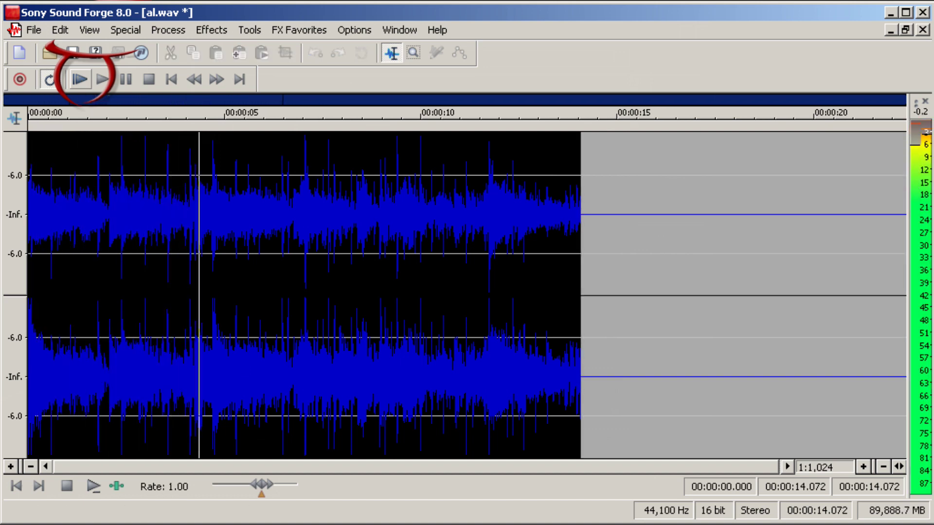
{"action": "key", "text": "space"}
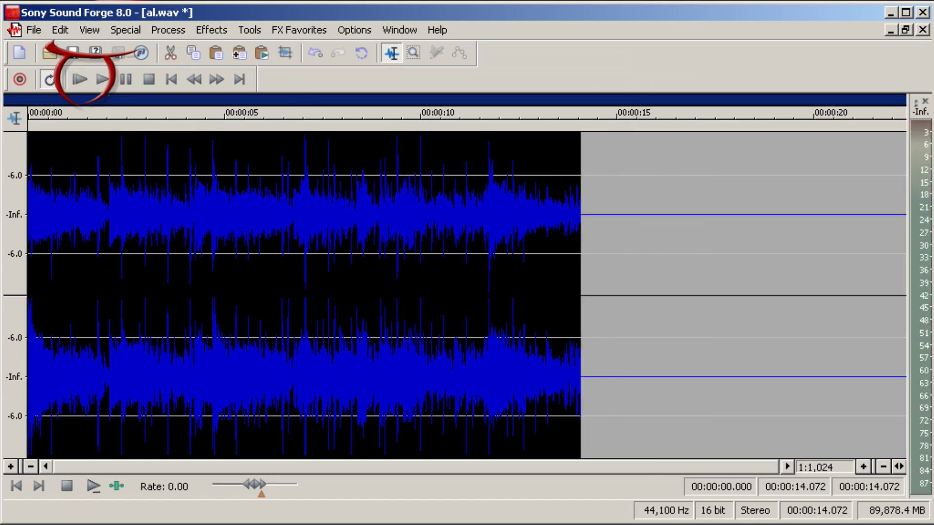
{"action": "key", "text": "ctrl+s"}
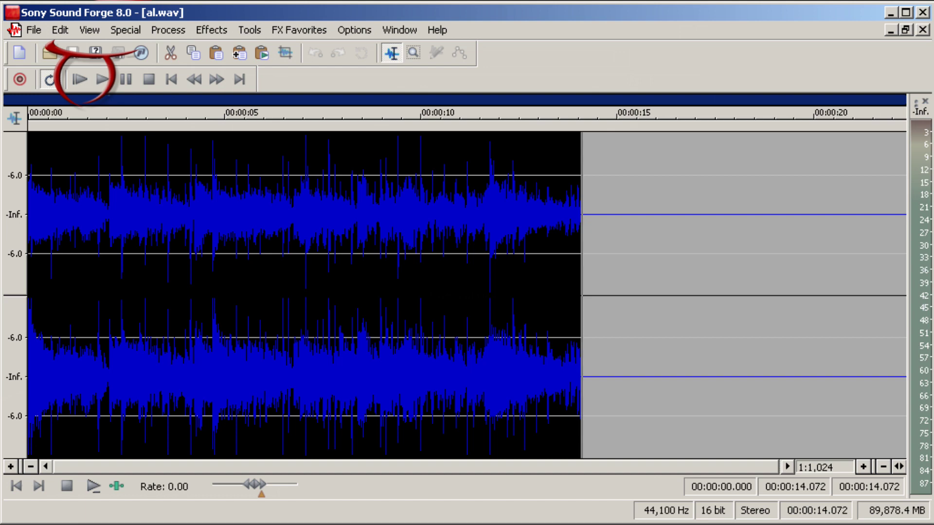